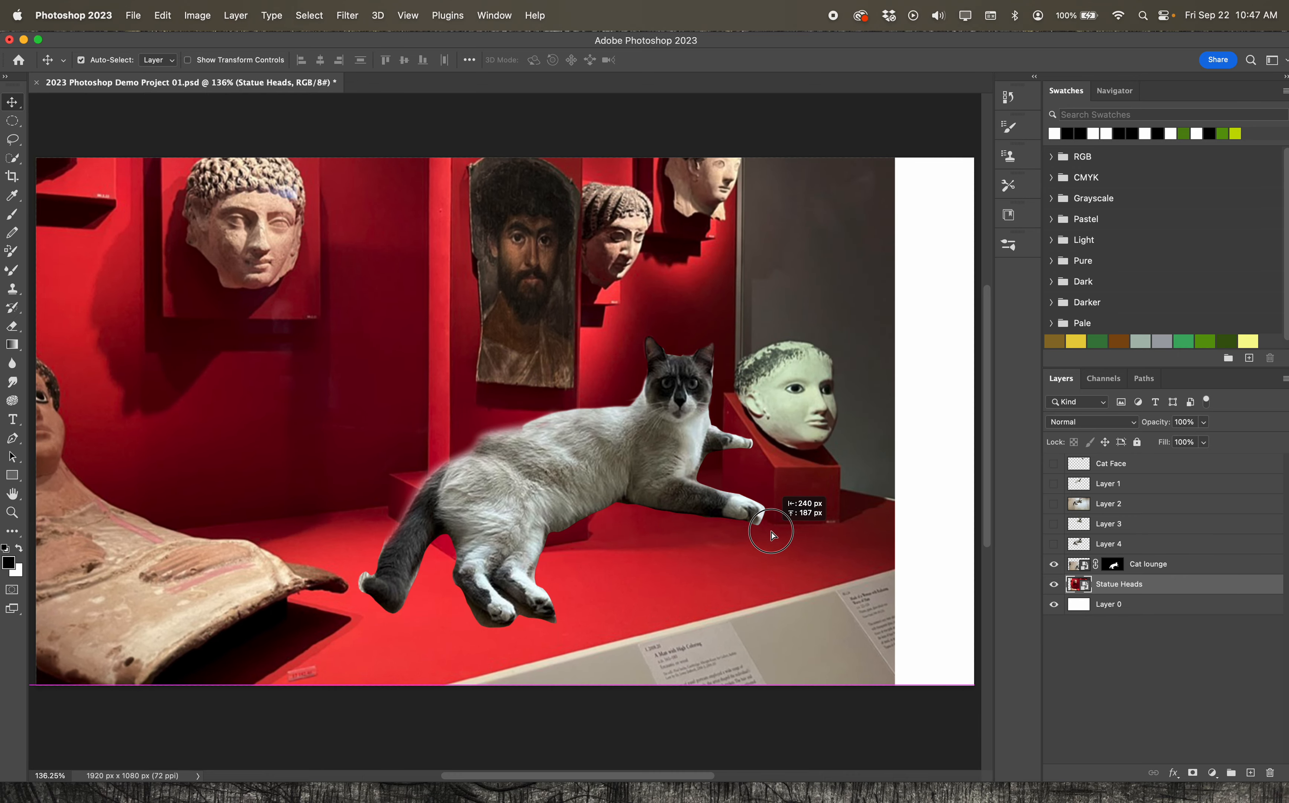
Position the Statue Heads layer against the canvas's bottom edge and move the Cat lounge layer slightly down and to the right.
drag(772, 535, 772, 535)
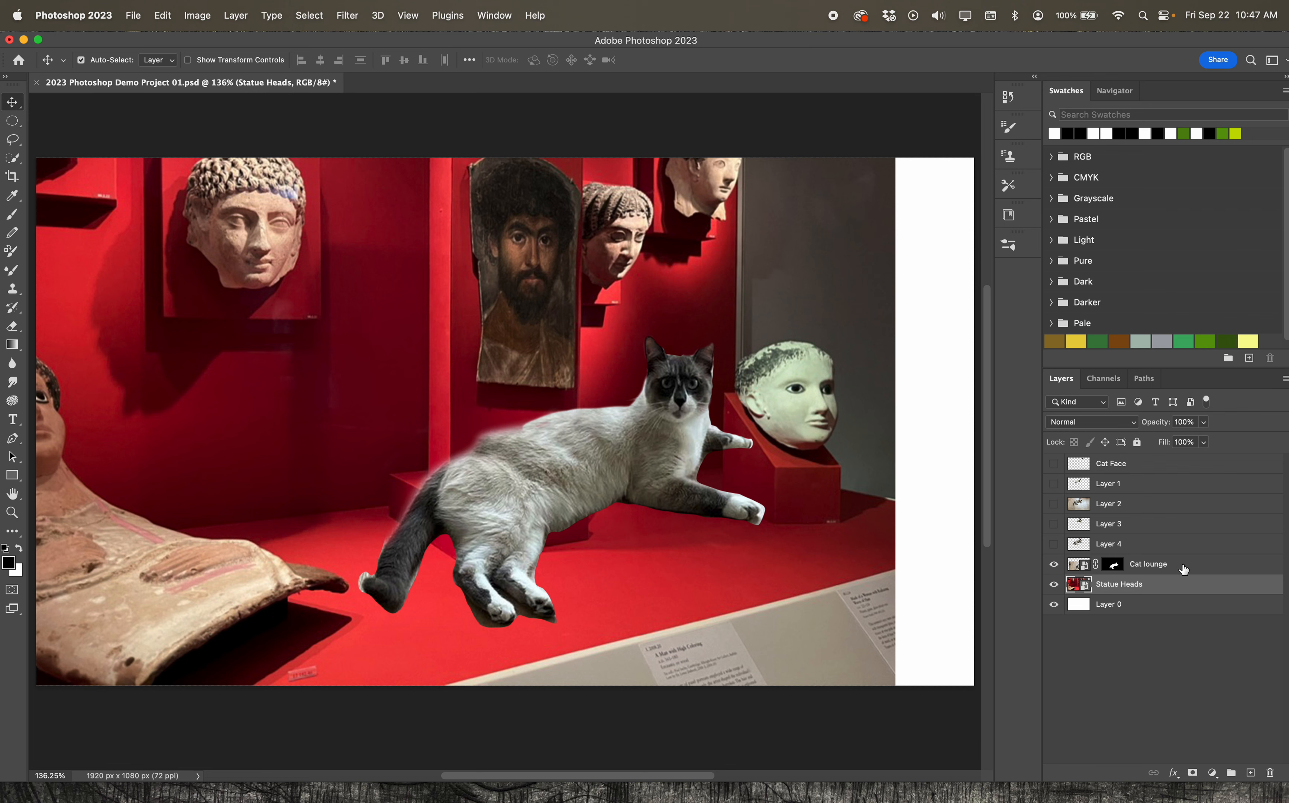
click(1170, 568)
mouse_move(584, 467)
mouse_down()
mouse_move(578, 484)
mouse_move(593, 479)
mouse_up()
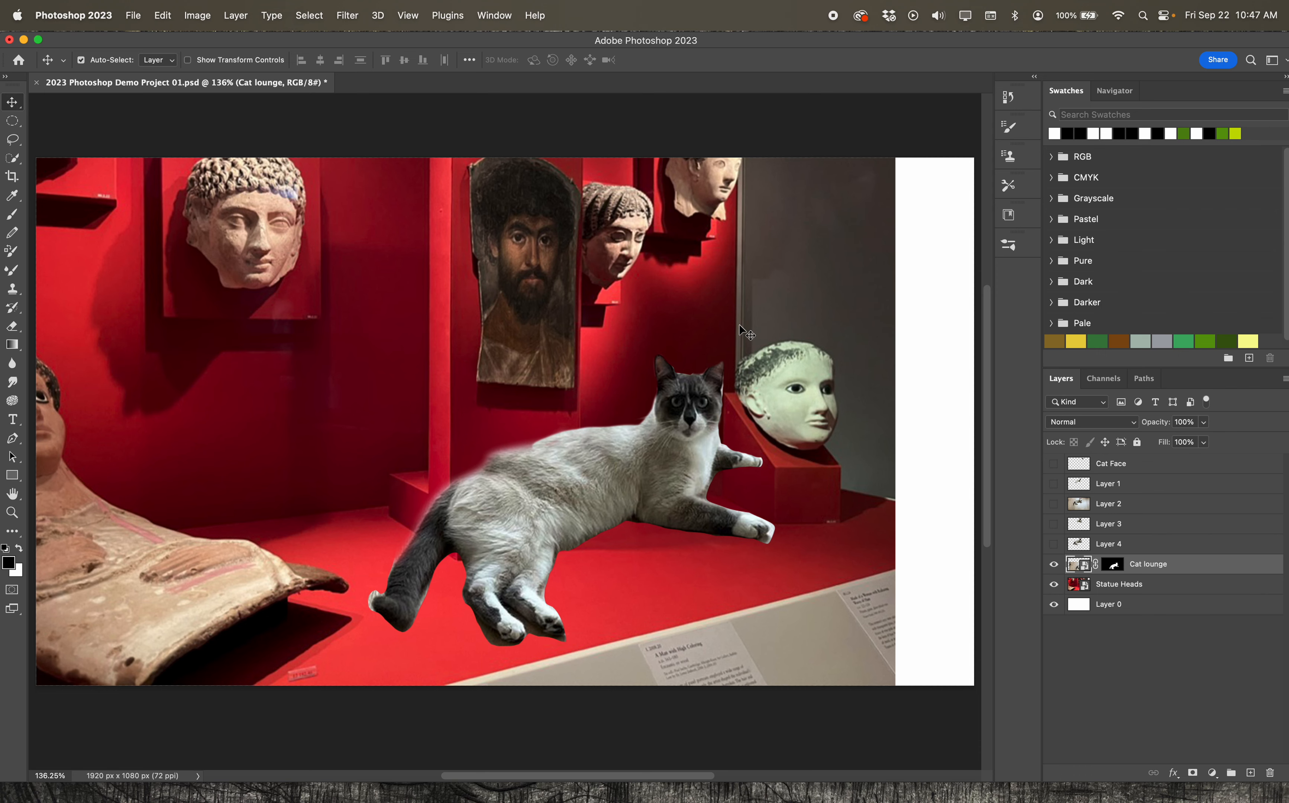
scroll(743, 333, left, 2)
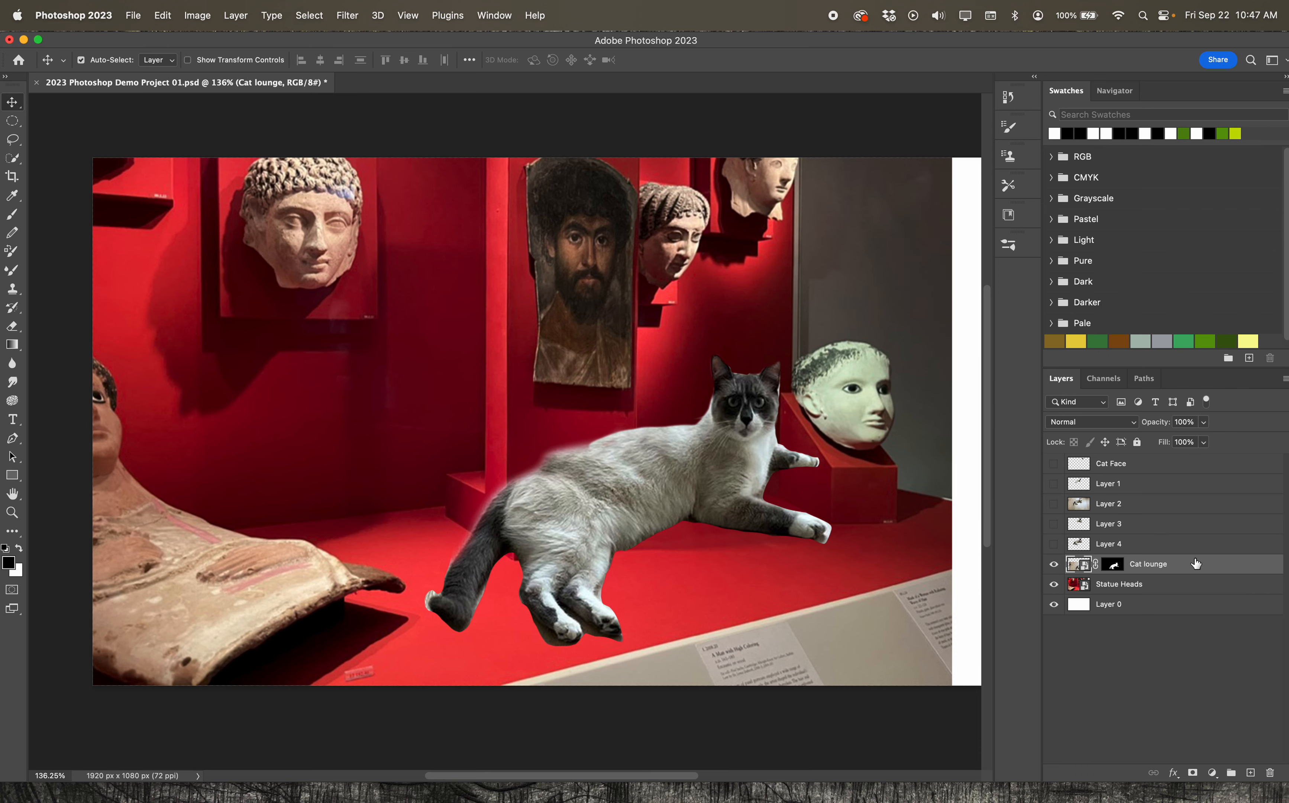
Scale the Cat lounge layer to about 71%, rotate it slightly clockwise and place it on the red display floor.
click(246, 19)
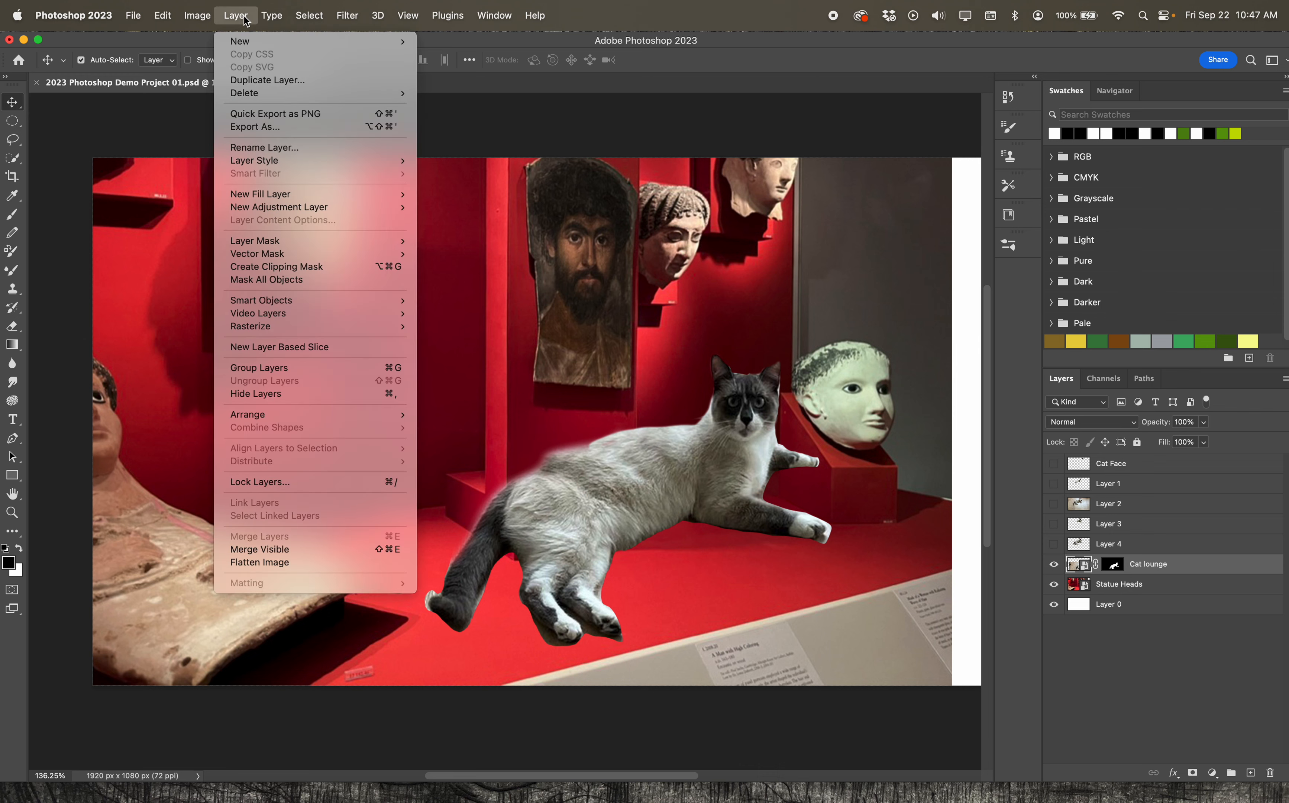
mouse_move(153, 19)
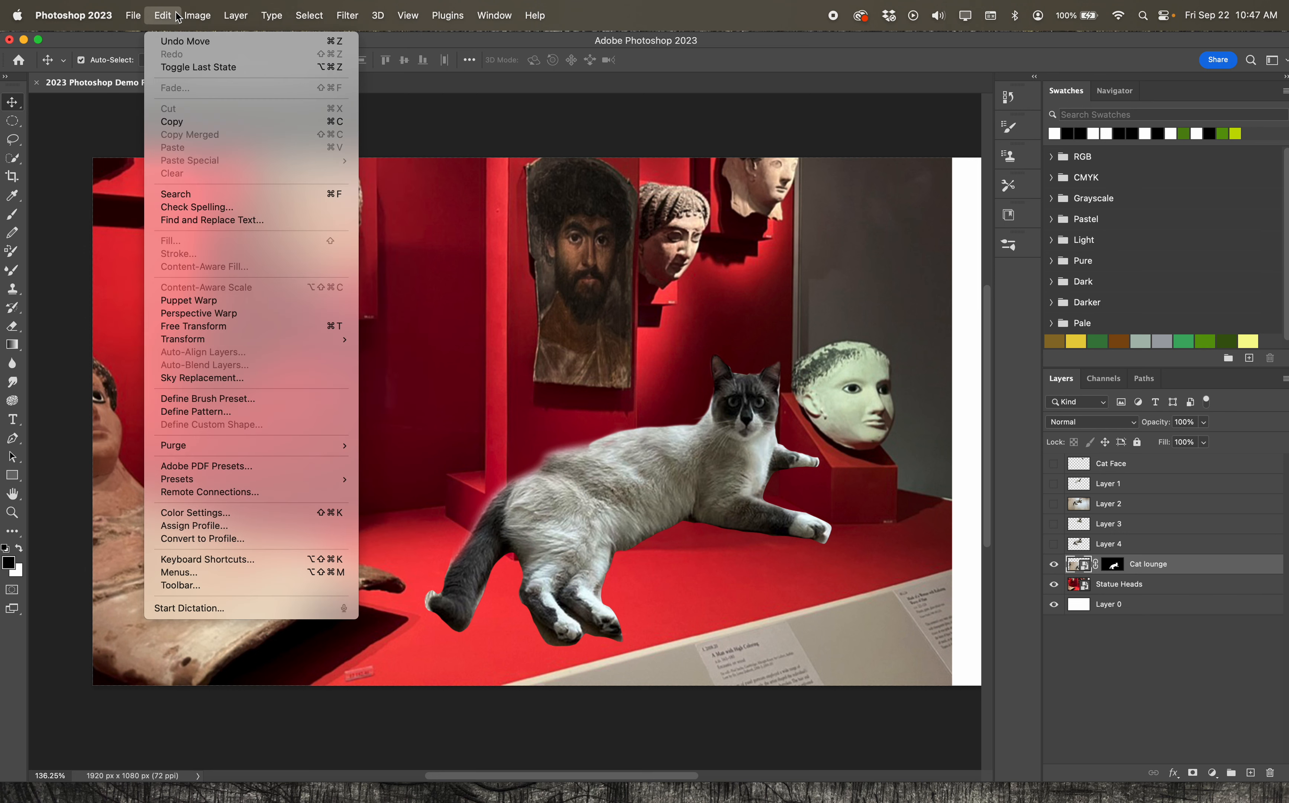
mouse_move(202, 346)
click(383, 360)
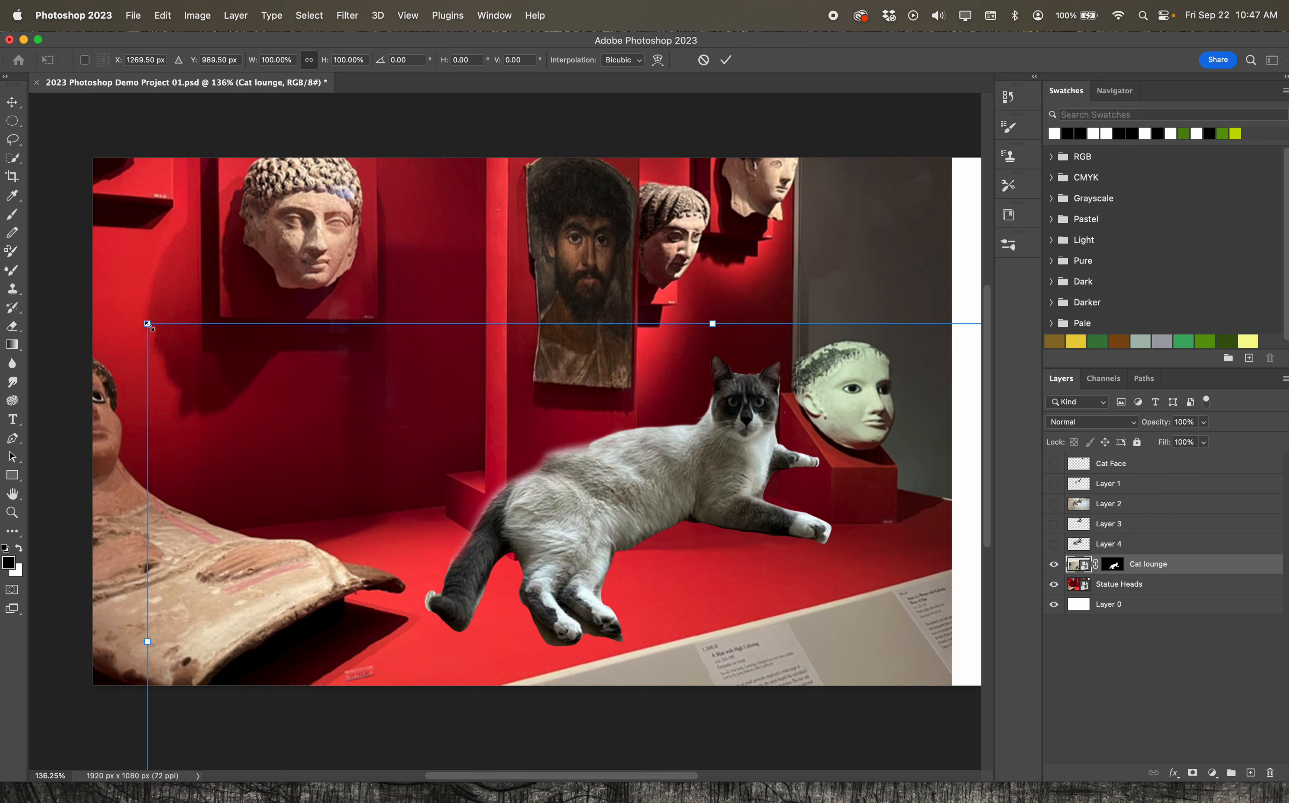
drag(147, 324, 379, 512)
drag(232, 396, 311, 440)
drag(342, 491, 313, 481)
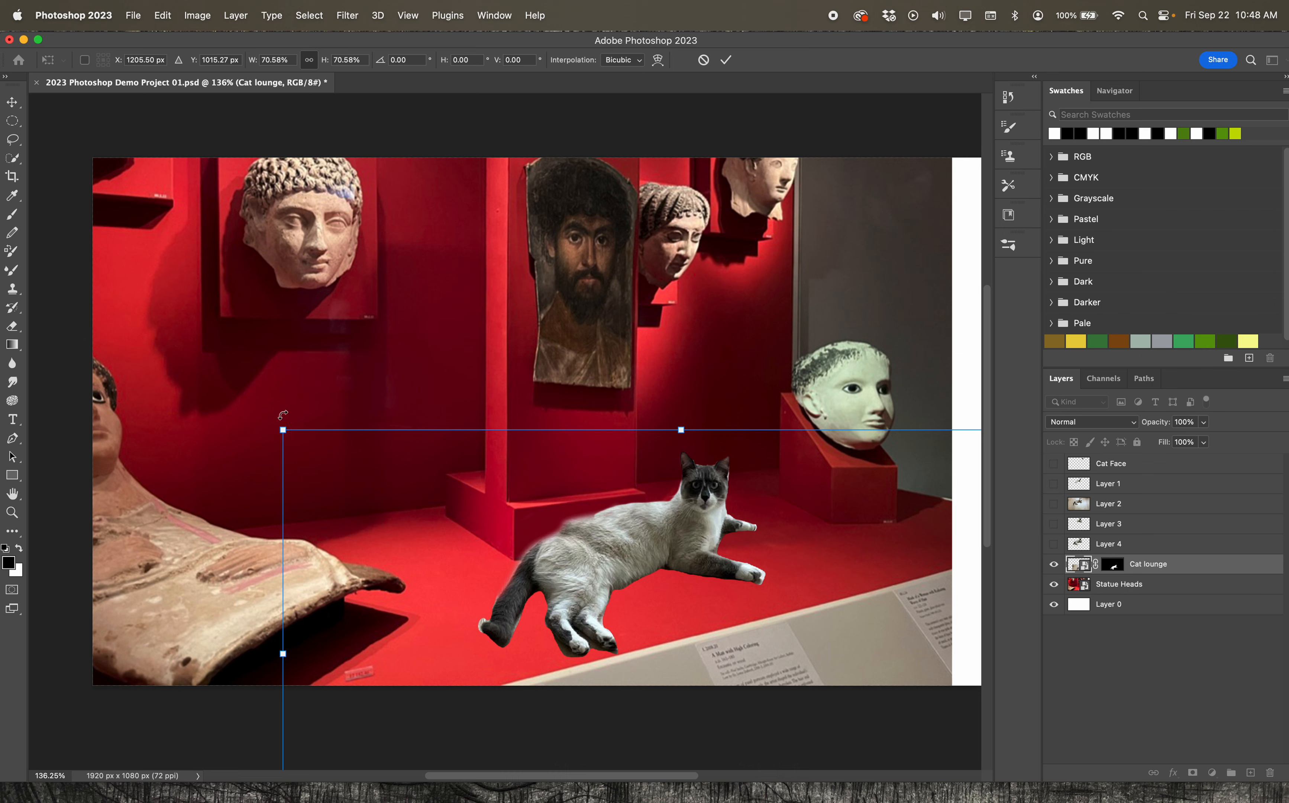
drag(286, 417, 331, 379)
key(Return)
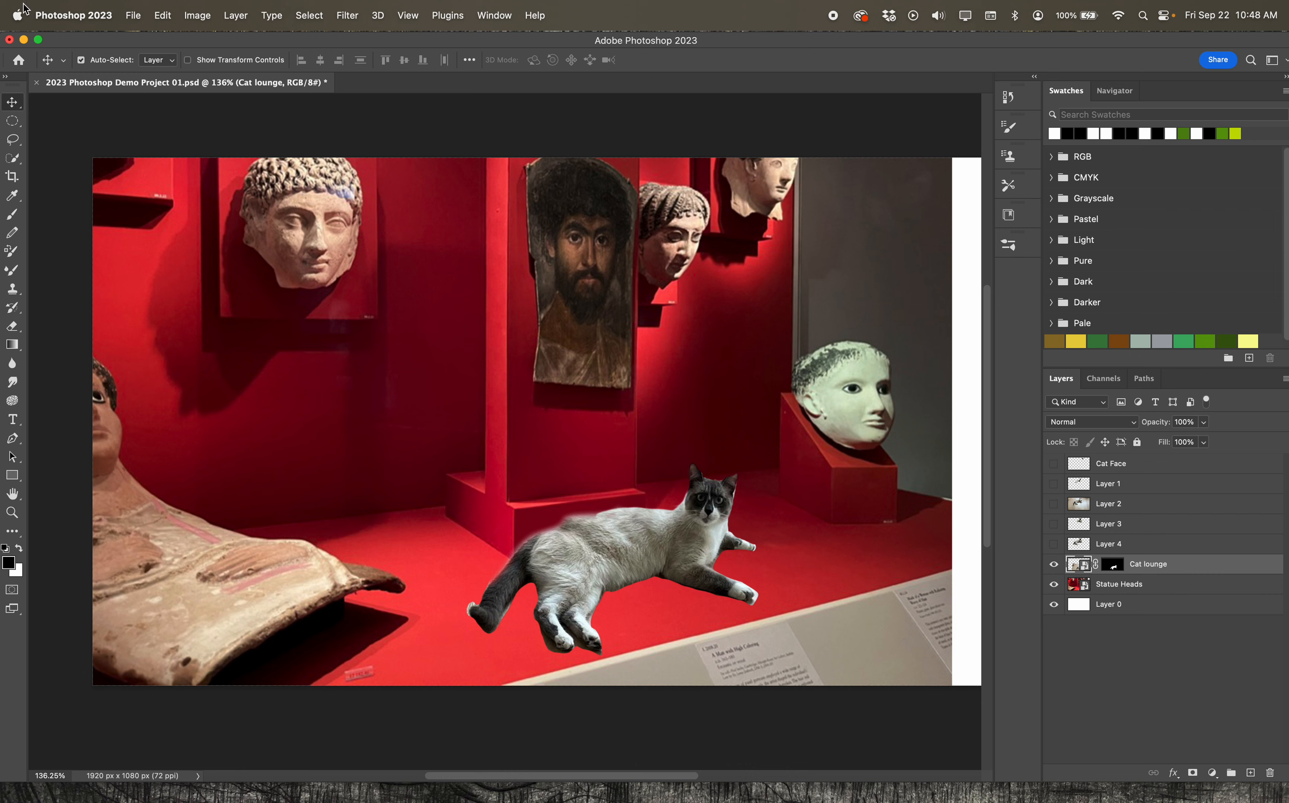
Distort the Cat lounge layer by its upper-left corner to fit the display's perspective, and save the document.
click(156, 19)
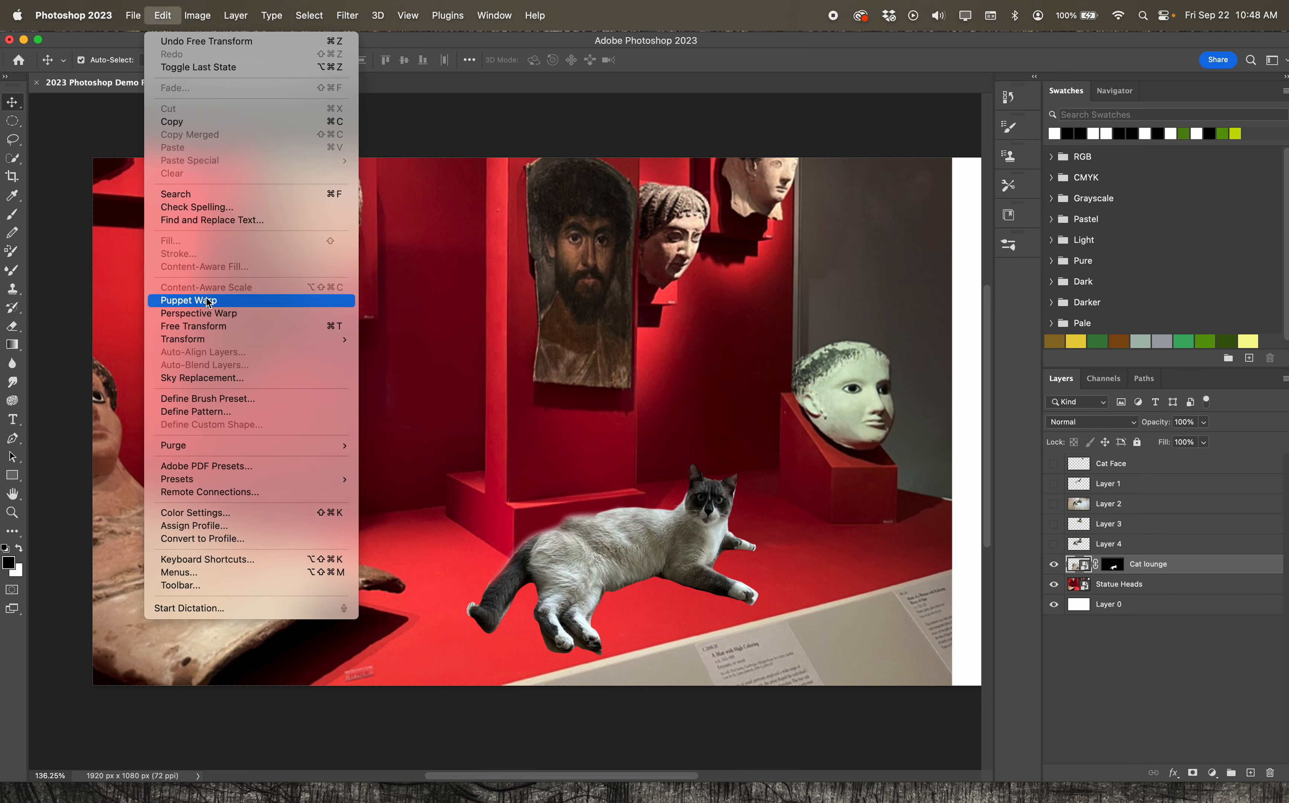
mouse_move(208, 340)
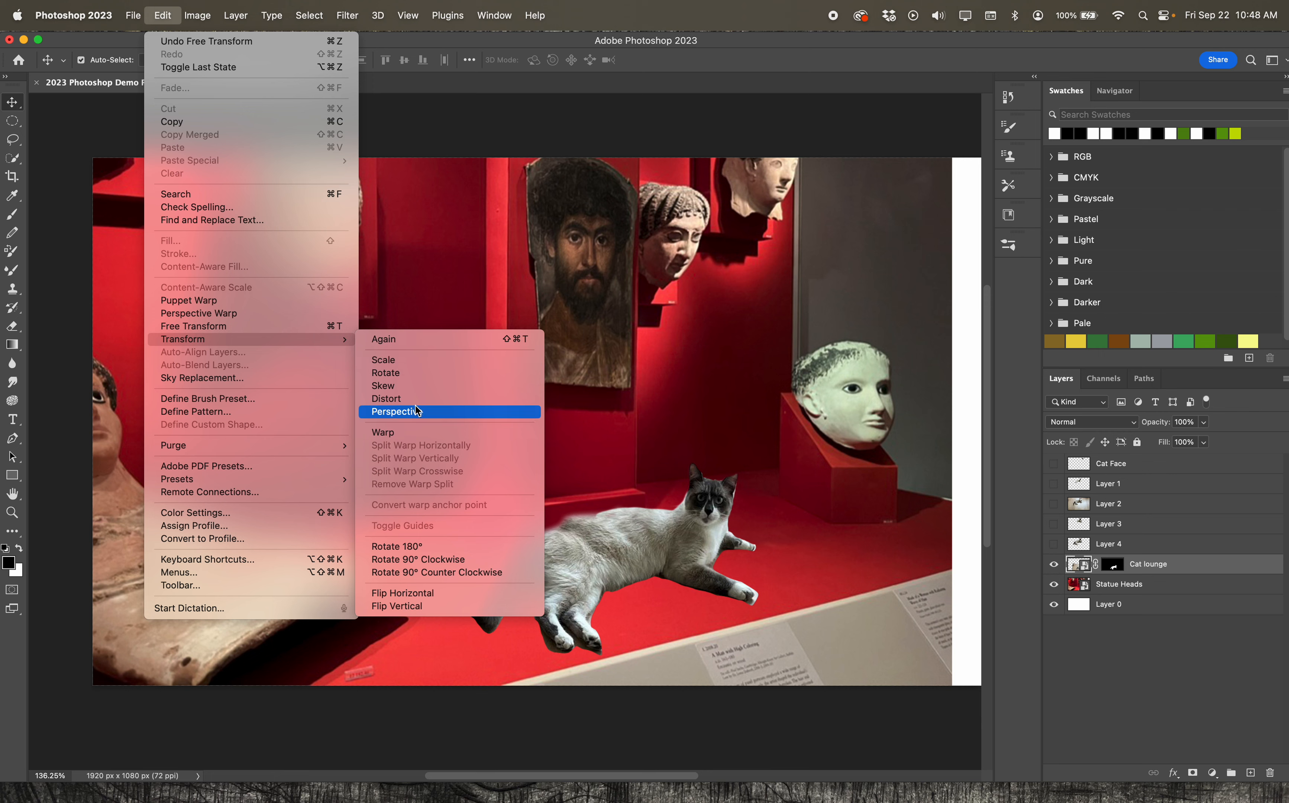
click(440, 398)
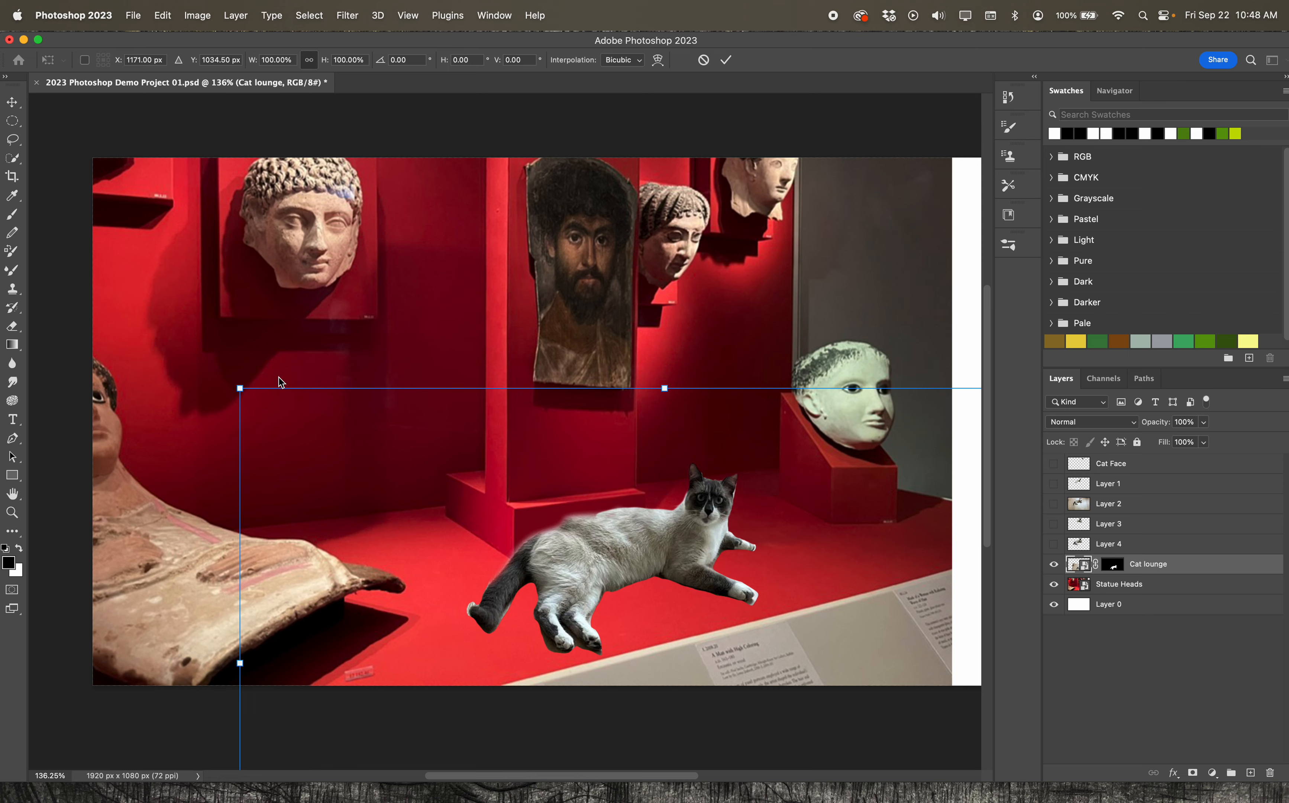
drag(241, 385, 268, 357)
key(Return)
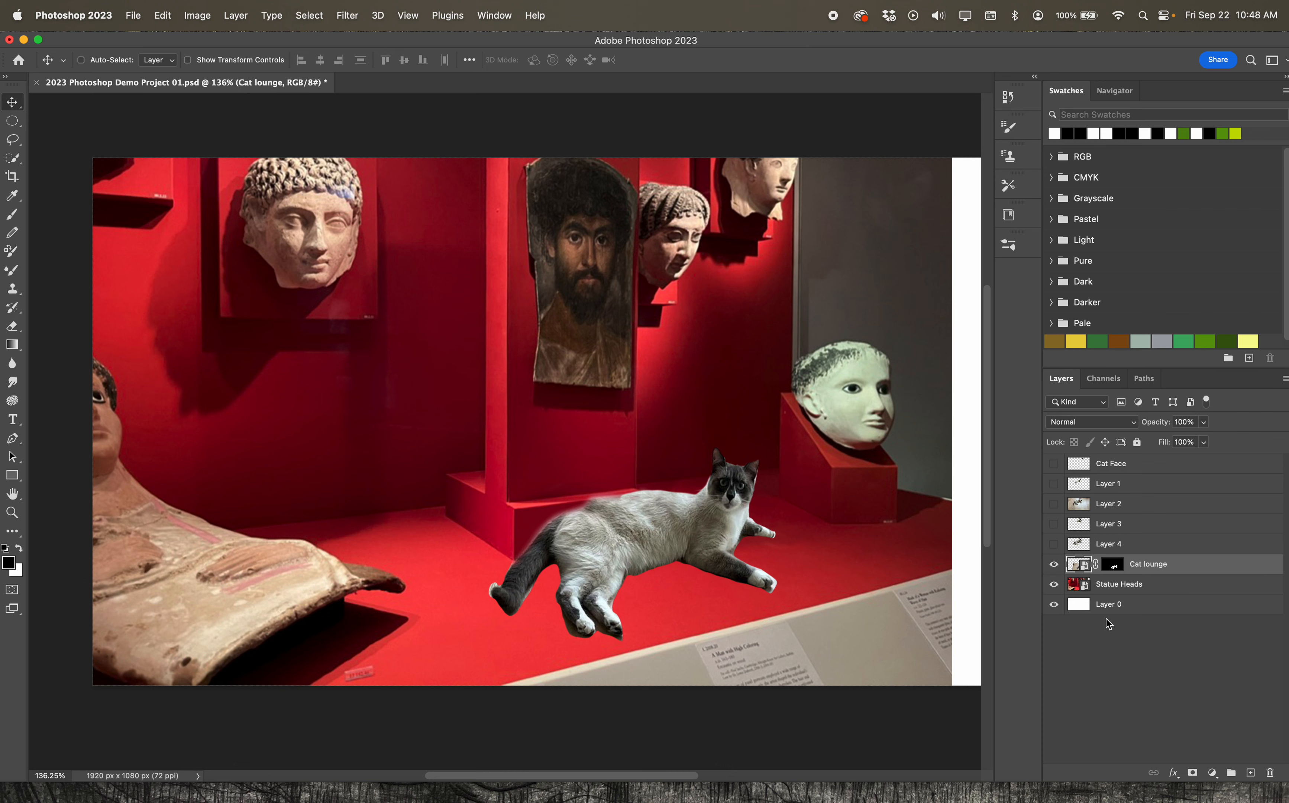
key(super+s)
Duplicate the Cat lounge layer and move the copy over the large bust at the image's left edge.
click(1180, 566)
drag(1180, 567, 1253, 772)
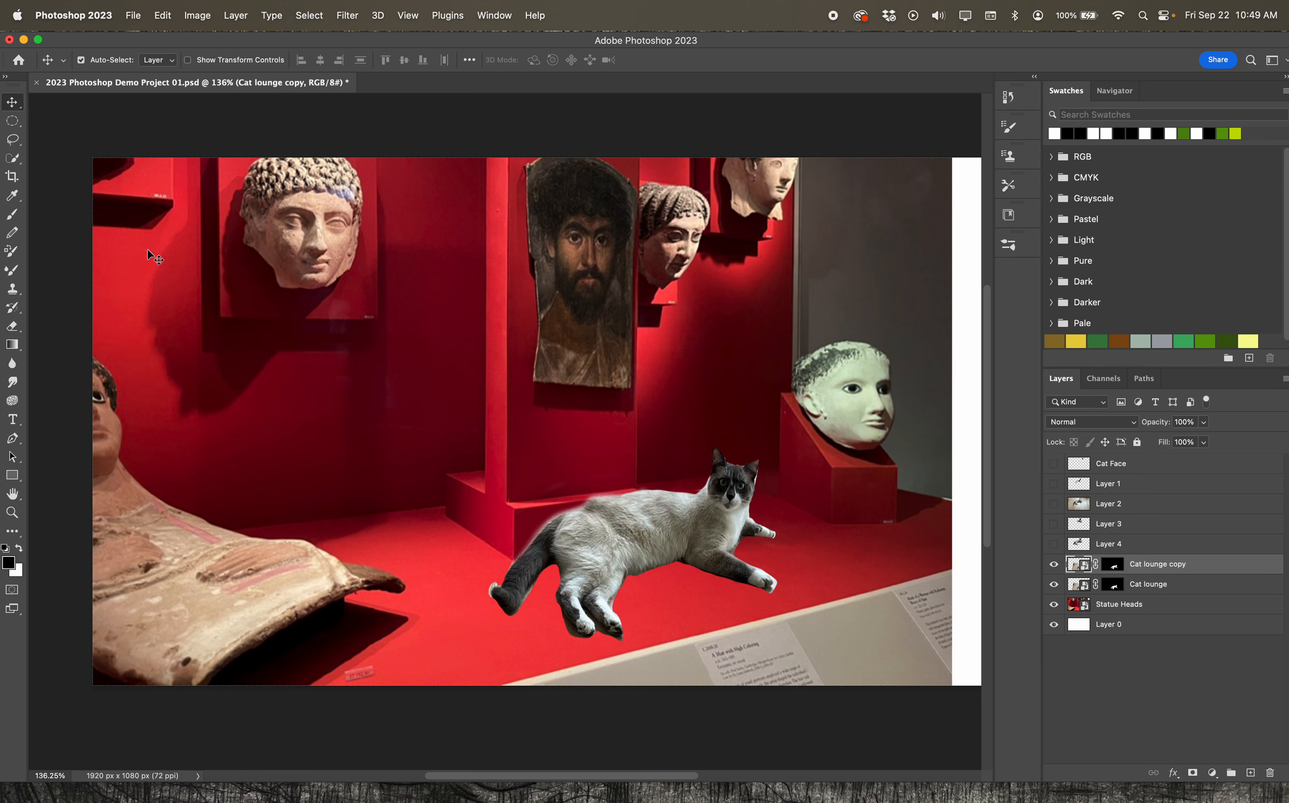
drag(590, 507, 129, 531)
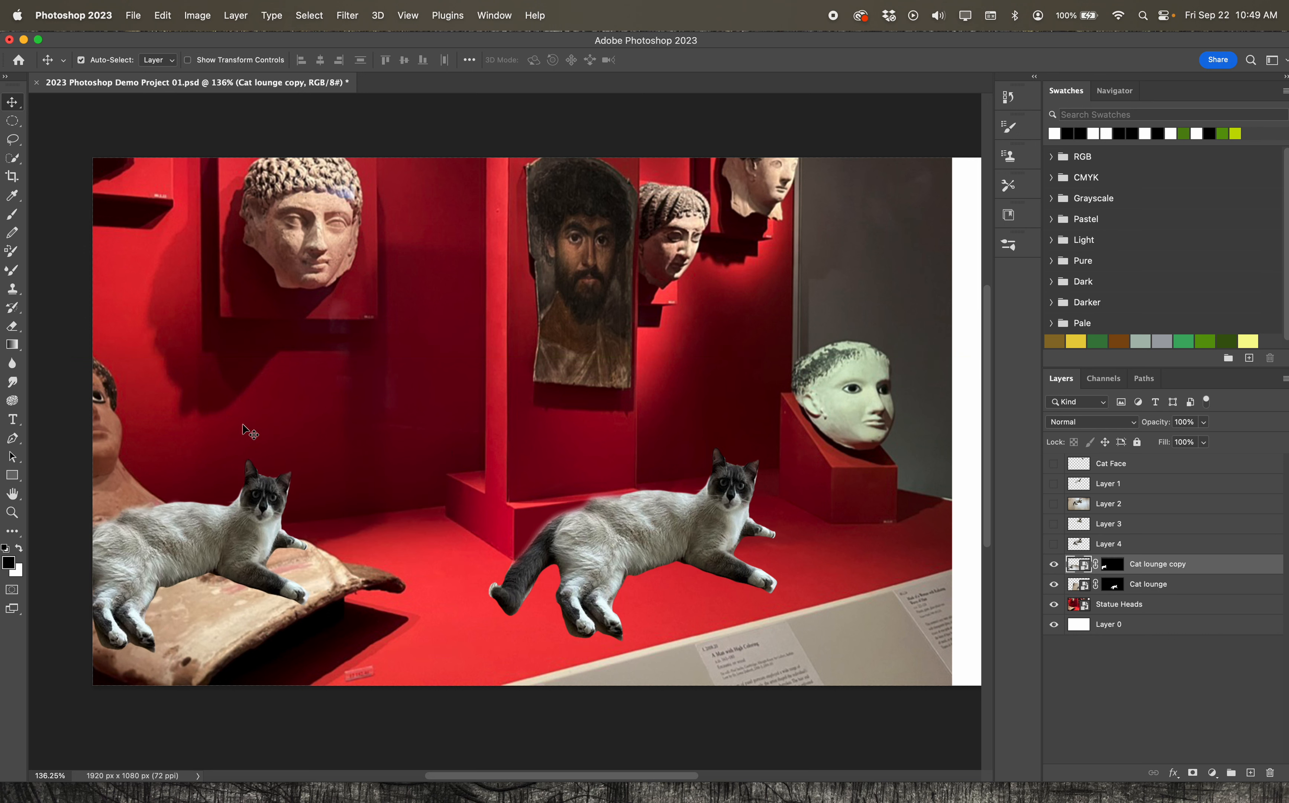
Enlarge the copied cat proportionally and reposition it so its head rises above the bust's shoulder.
key(super+t)
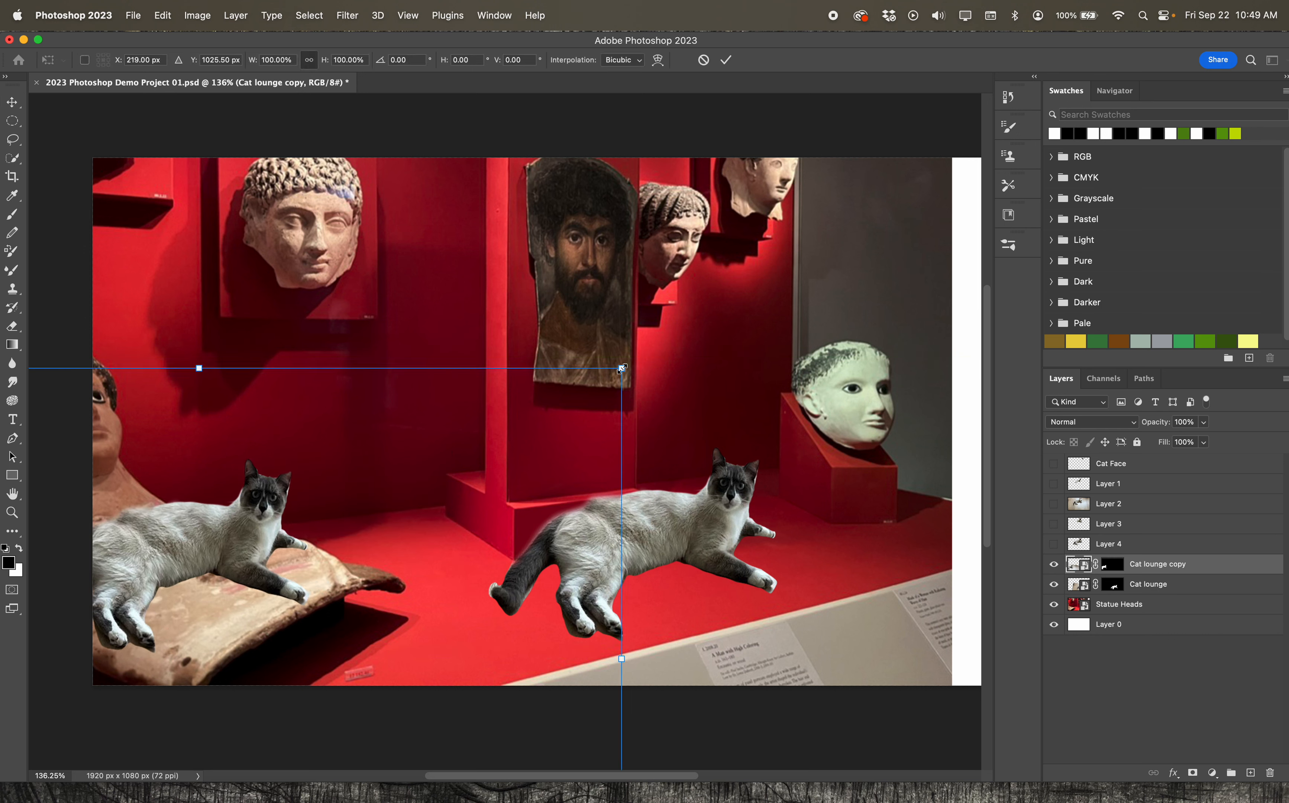
drag(622, 368, 771, 264)
drag(402, 490, 299, 562)
key(Return)
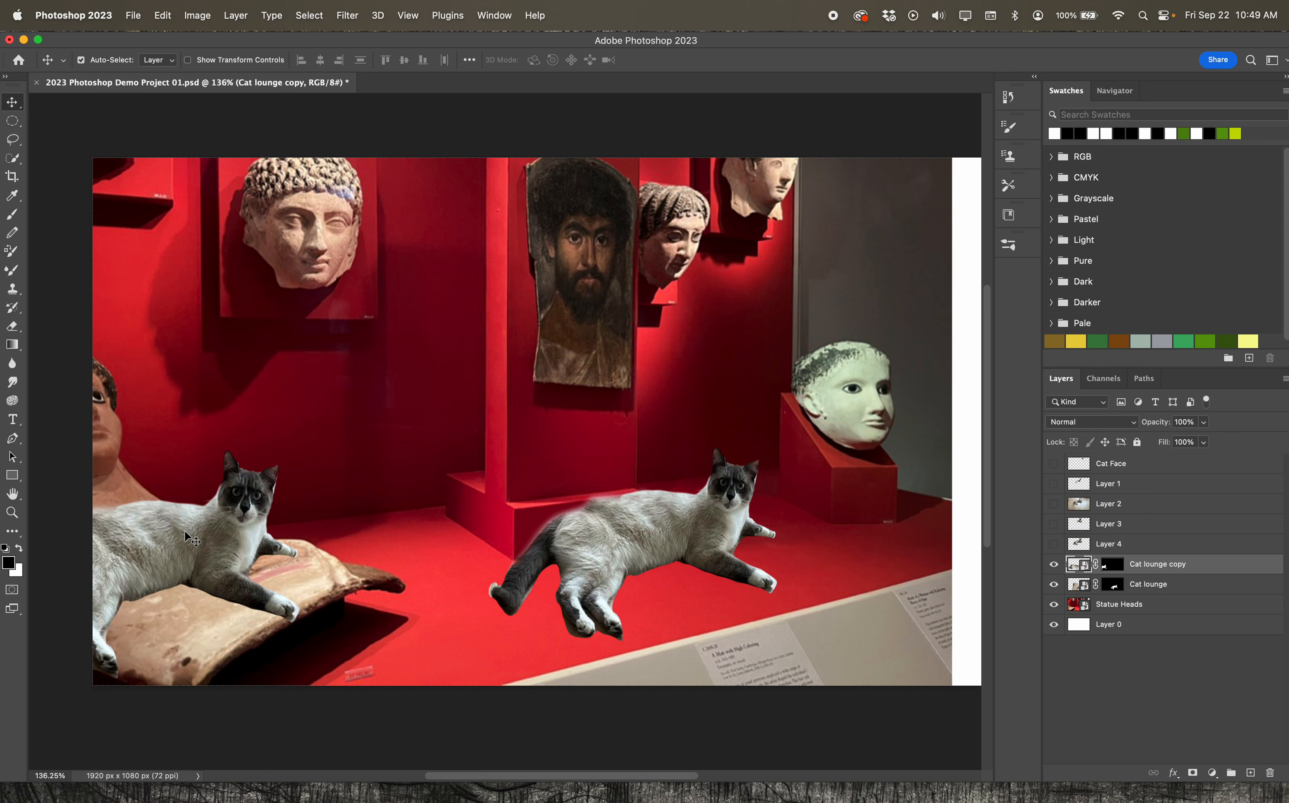
Paint black with a 15 px brush on the Cat lounge copy's mask along the bust's shoulder edge.
click(1114, 567)
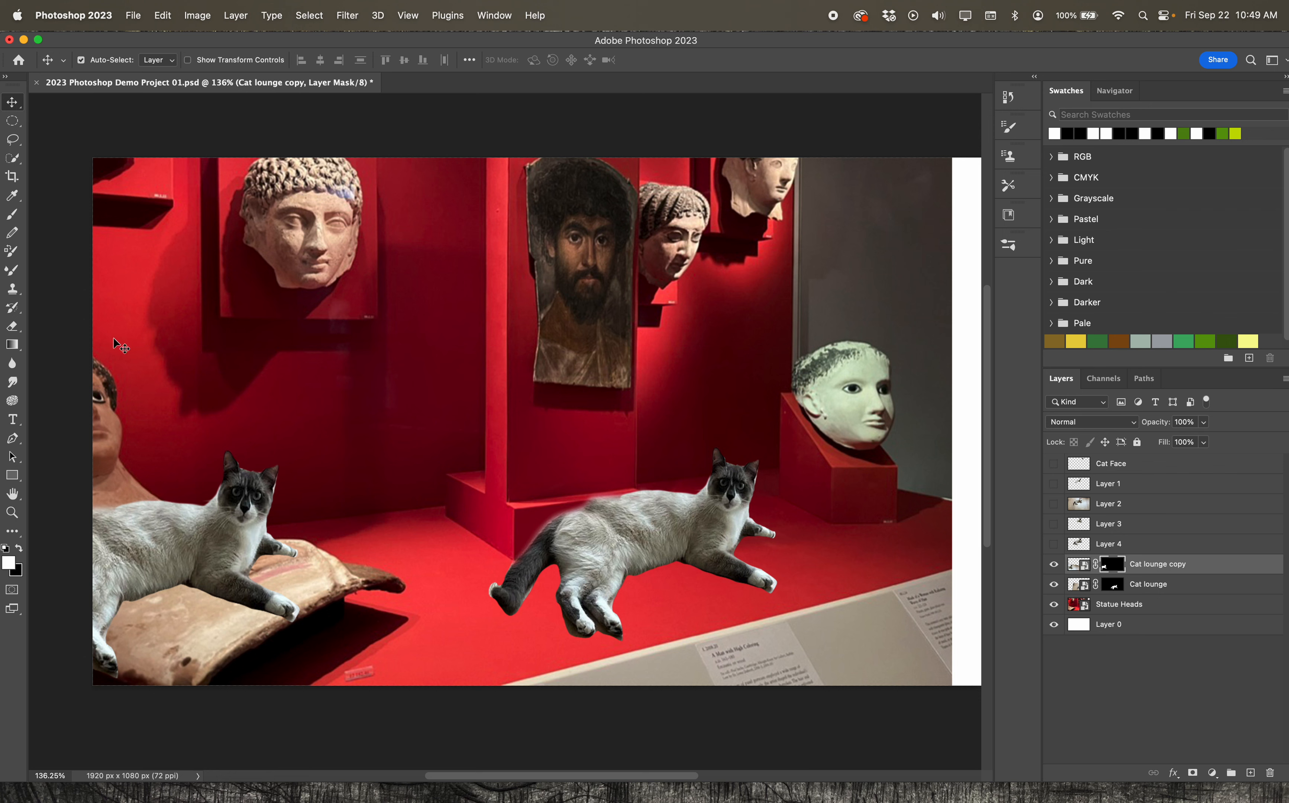
click(15, 217)
key(x)
mouse_move(159, 501)
mouse_down()
mouse_move(271, 537)
mouse_move(226, 554)
mouse_up()
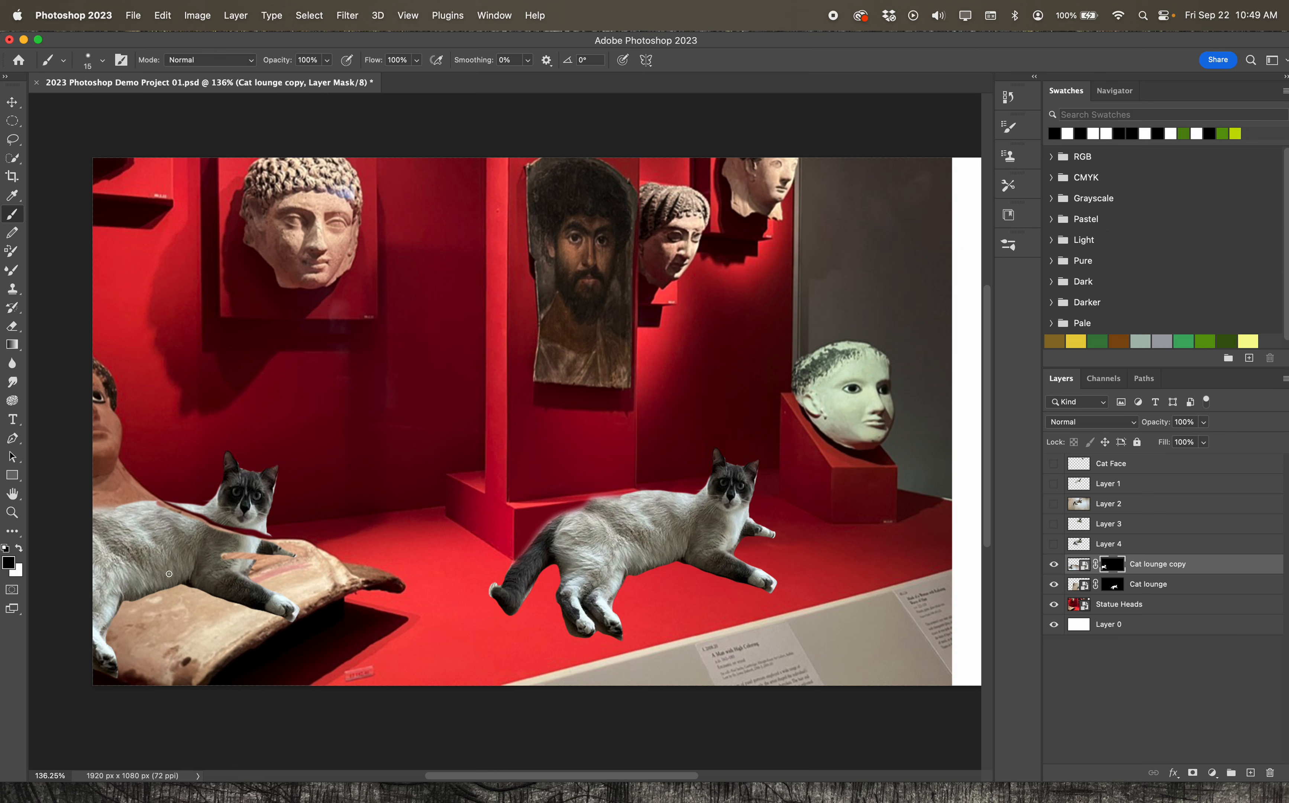
Enlarge the brush to 125 px and mask out the rest of the copied cat's body and legs covering the bust.
key(])
key(])
key(])
key(])
key(])
key([)
key([)
key([)
key([)
key([)
key(])
key(])
key(])
key(])
key(])
key(])
key(])
key(])
key(])
key(])
key(])
key(])
key(])
mouse_move(297, 650)
mouse_down()
mouse_move(141, 620)
mouse_move(93, 648)
mouse_move(249, 627)
mouse_move(55, 589)
mouse_move(81, 535)
mouse_move(264, 616)
mouse_move(143, 558)
mouse_move(124, 543)
mouse_move(135, 520)
mouse_move(234, 572)
mouse_move(293, 574)
mouse_move(206, 558)
mouse_move(158, 528)
mouse_move(262, 569)
mouse_up()
Paint white on the copy's mask with a much smaller brush to restore the cat's chest and back down to the bust's edge.
click(12, 512)
click(244, 532)
click(244, 532)
click(244, 532)
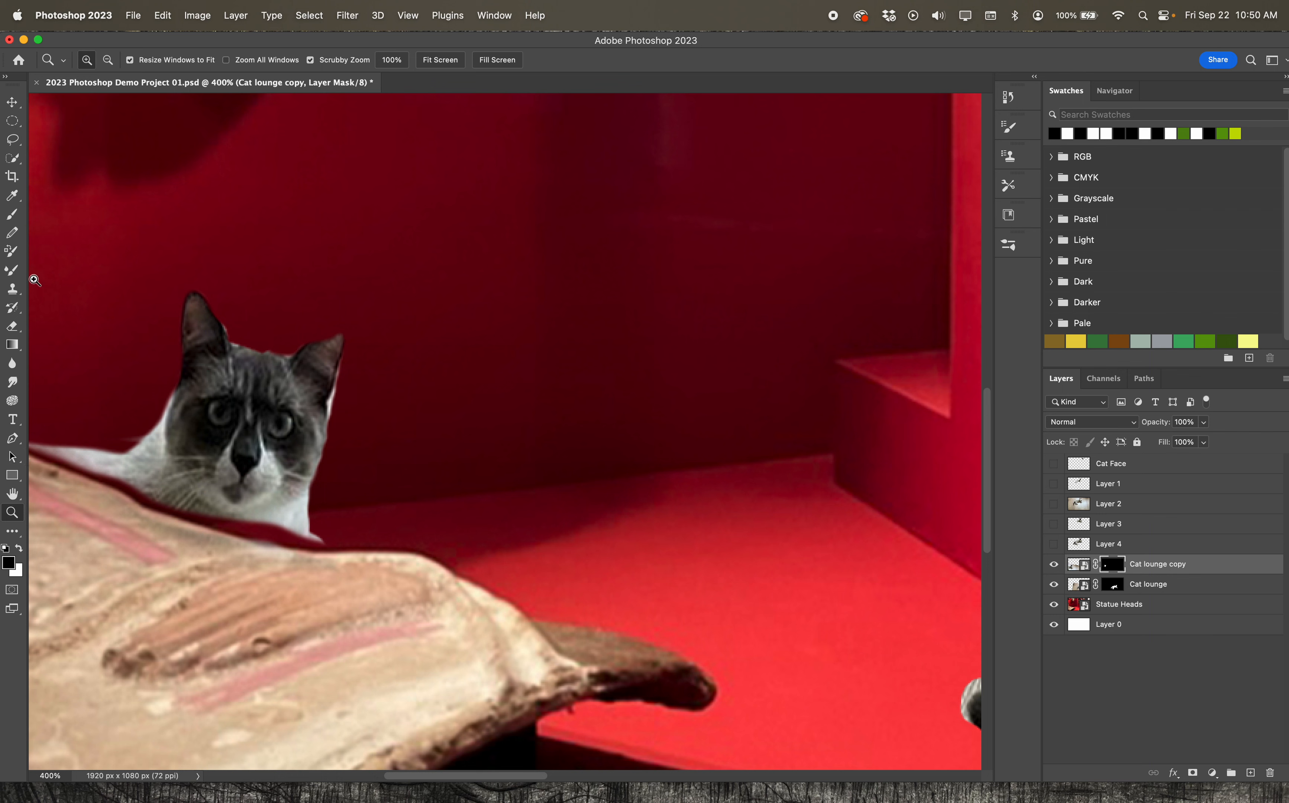
click(11, 214)
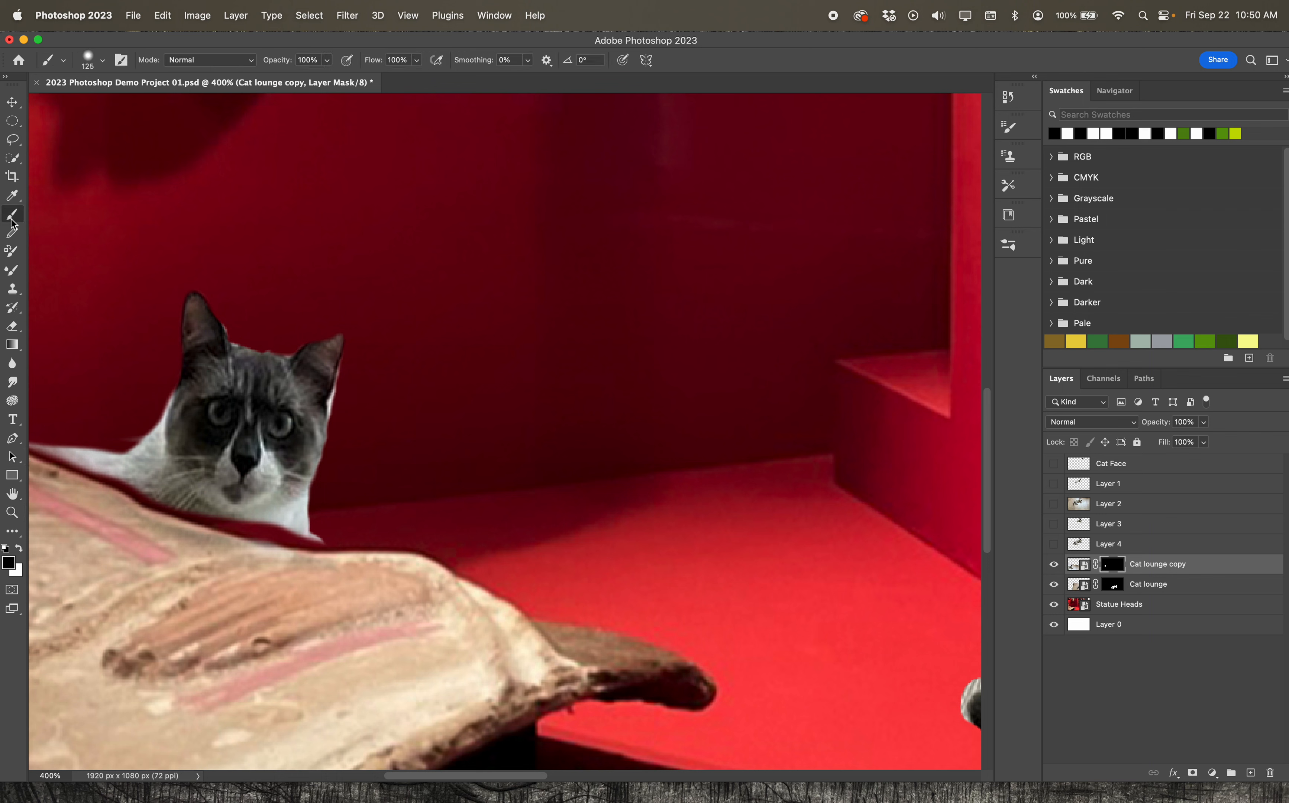
click(19, 547)
key(bracketleft)
key(bracketleft)
key(bracketleft)
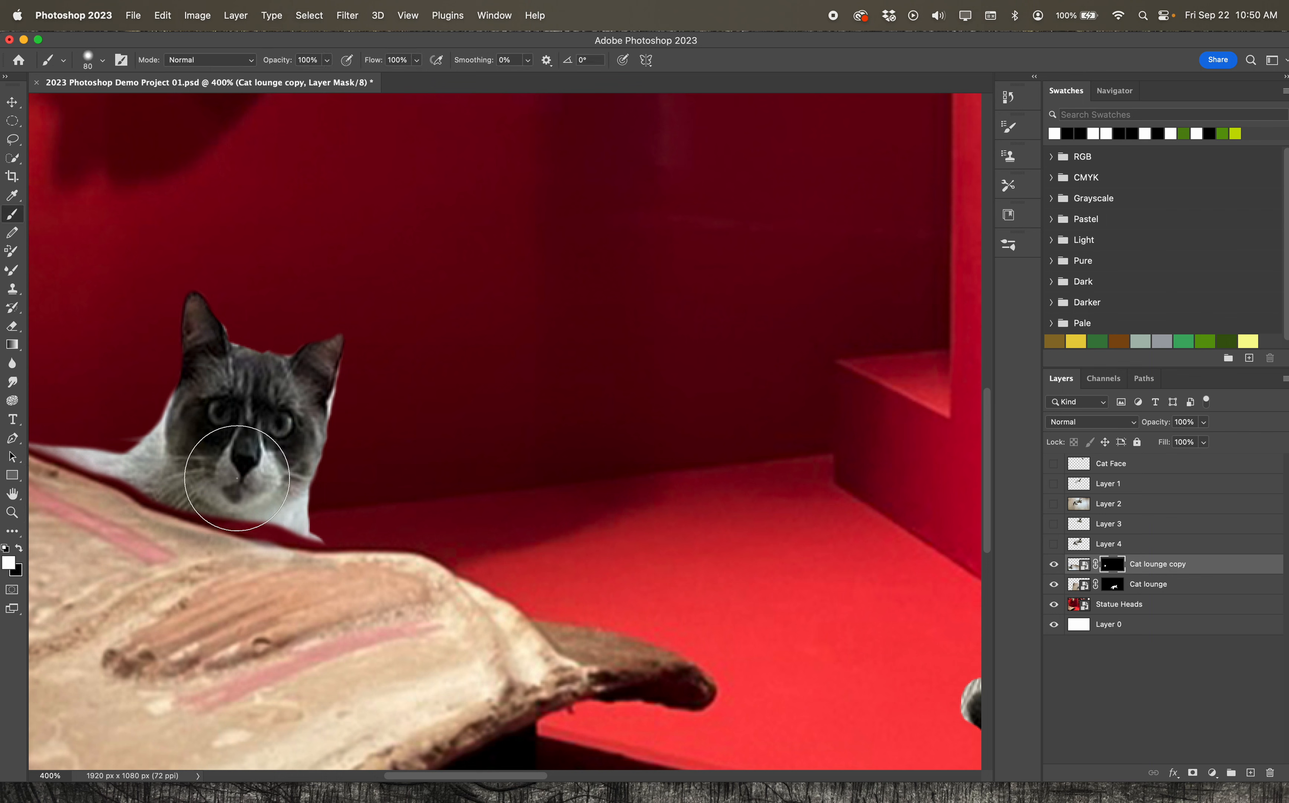
key(bracketleft)
key(bracketleft)
key(bracketleft)
key(bracketleft)
key(bracketleft)
key(bracketleft)
key(bracketleft)
mouse_move(301, 533)
mouse_down()
mouse_move(33, 453)
mouse_move(74, 464)
mouse_up()
mouse_move(121, 483)
mouse_down()
mouse_move(145, 504)
mouse_move(250, 532)
mouse_move(75, 465)
mouse_move(157, 469)
mouse_up()
double_click(12, 494)
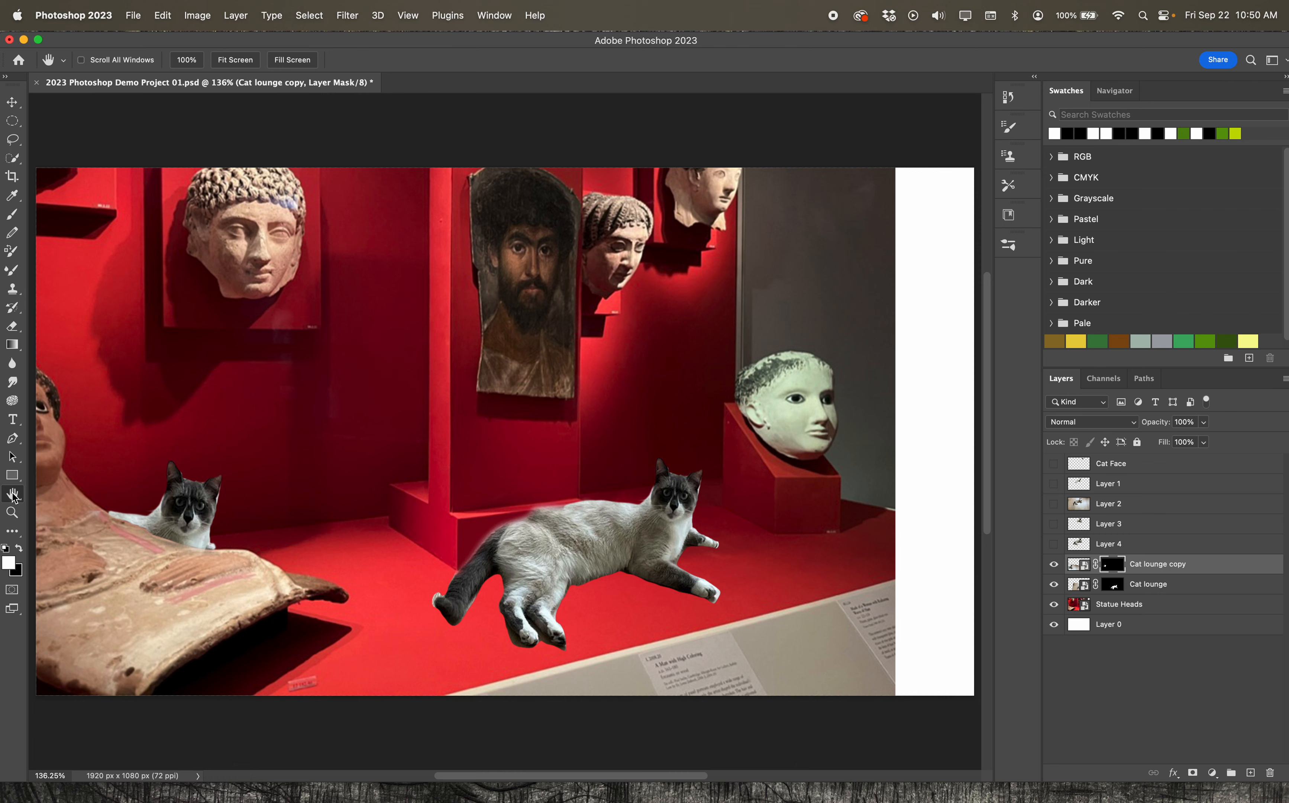